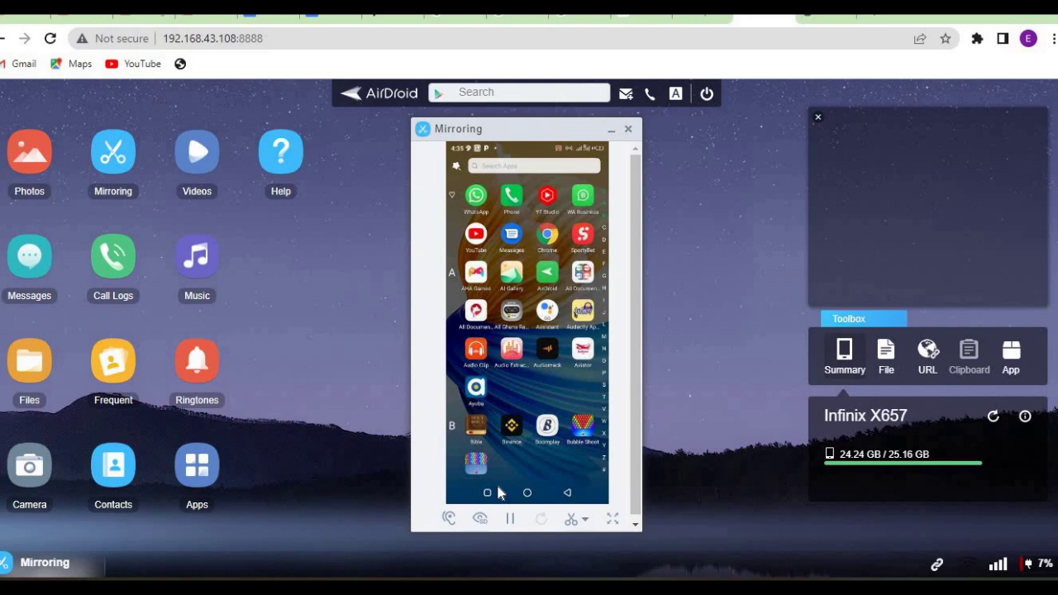
- Switch the mirrored phone view in AirDroid to full screen
left_click(613, 518)
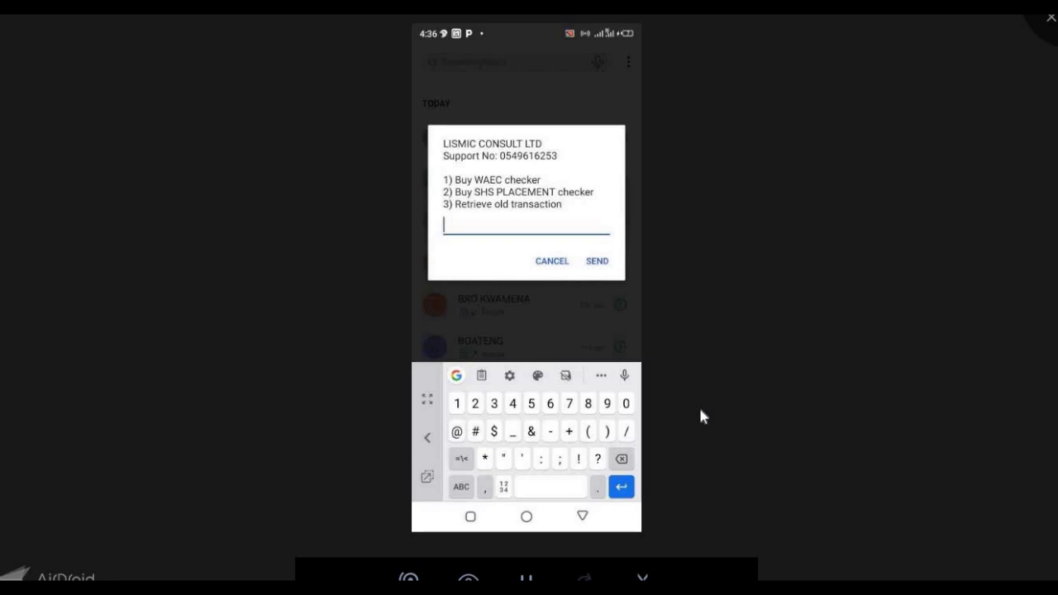
- In the USSD menu, choose the SHS placement checker (option 2) with quantity 1
type("2")
key("Return")
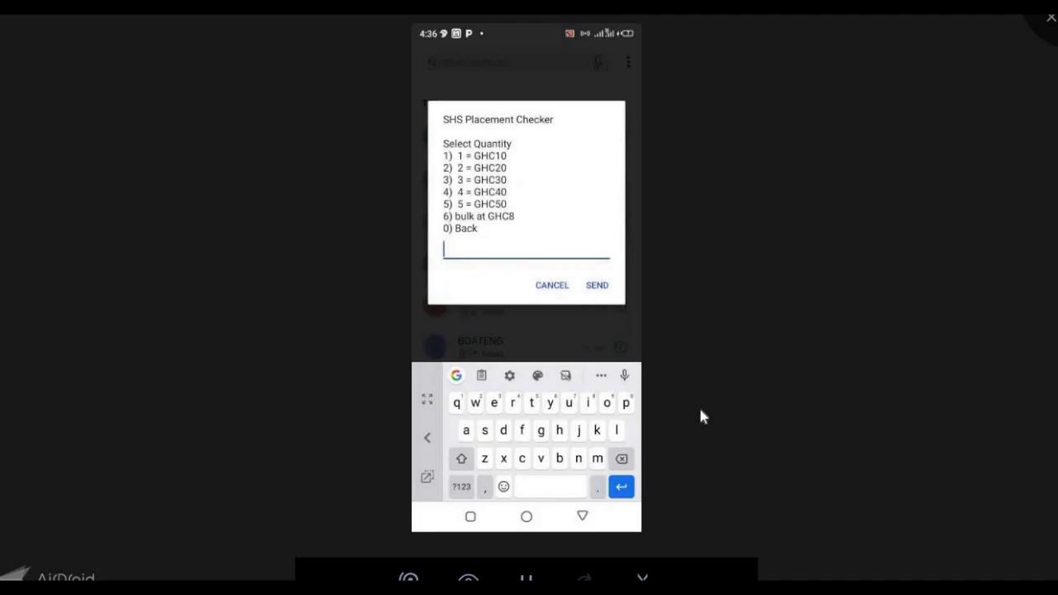
type("1")
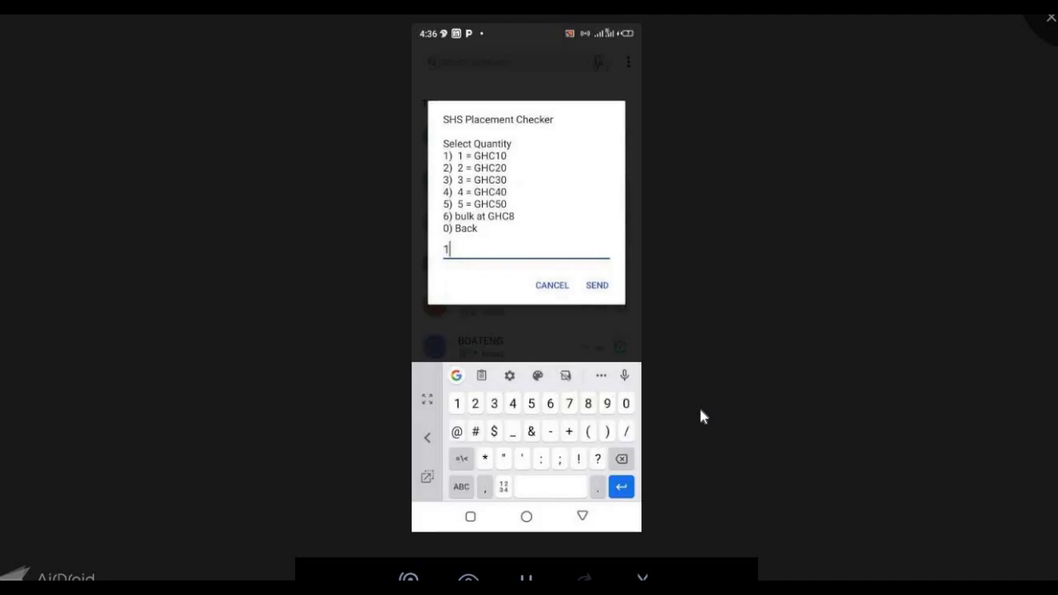
key("Return")
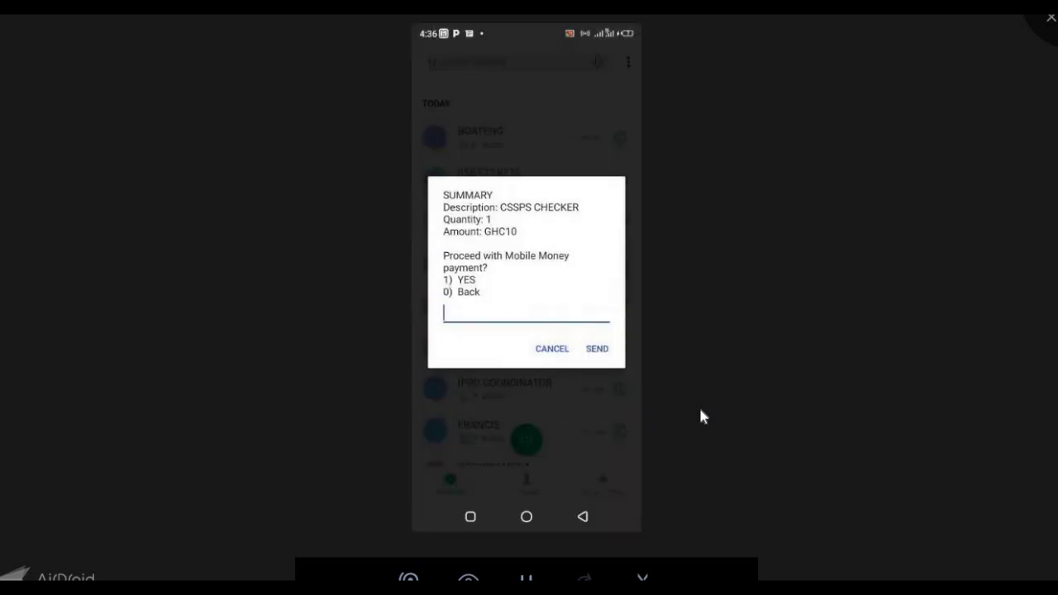
- Proceed with the GHC10 Mobile Money payment and submit the corrected Mobile Money PIN
key("Return")
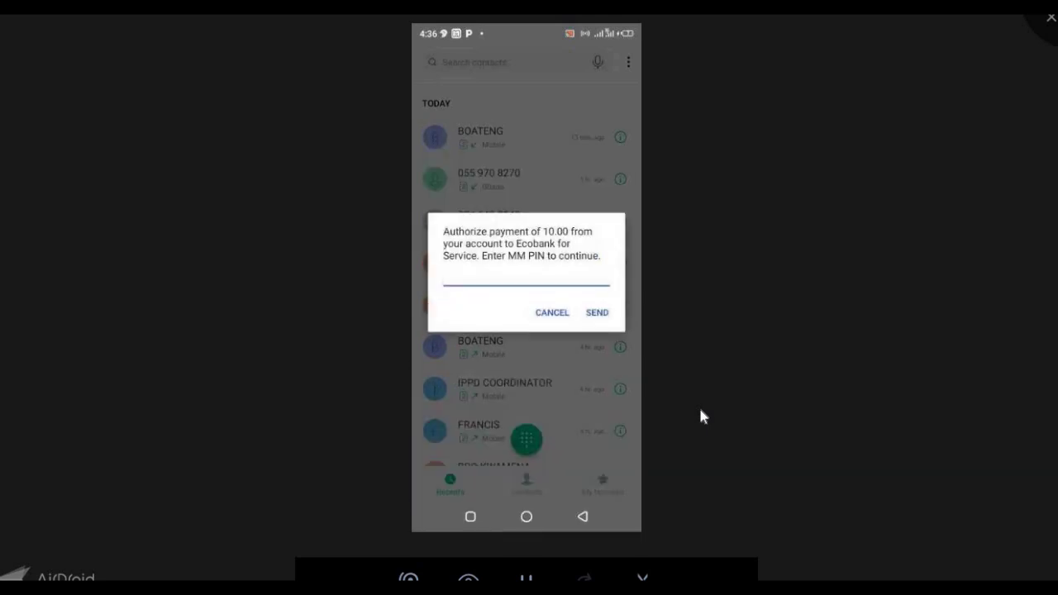
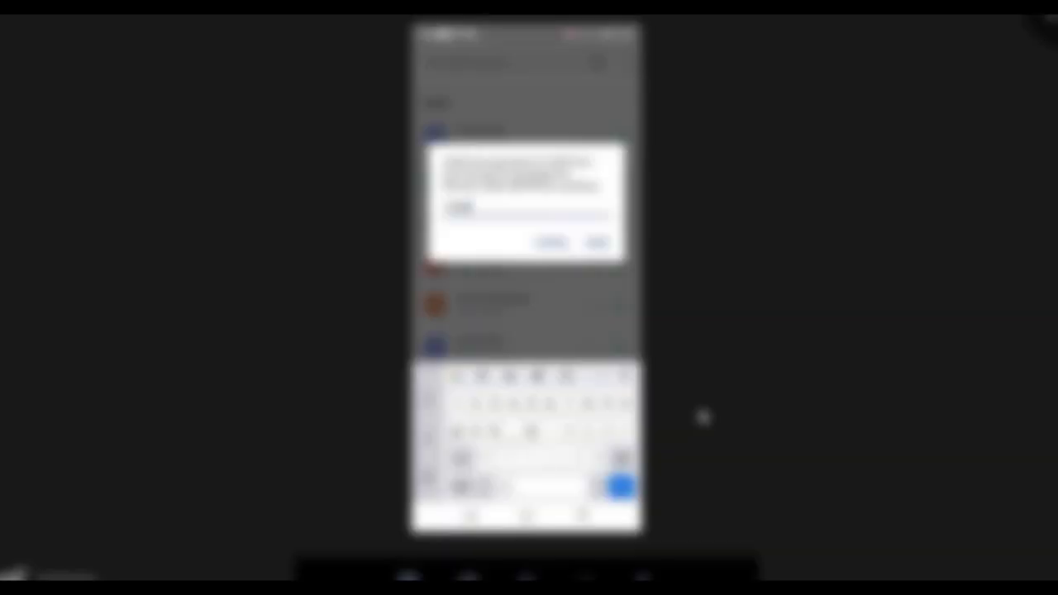
key("Return")
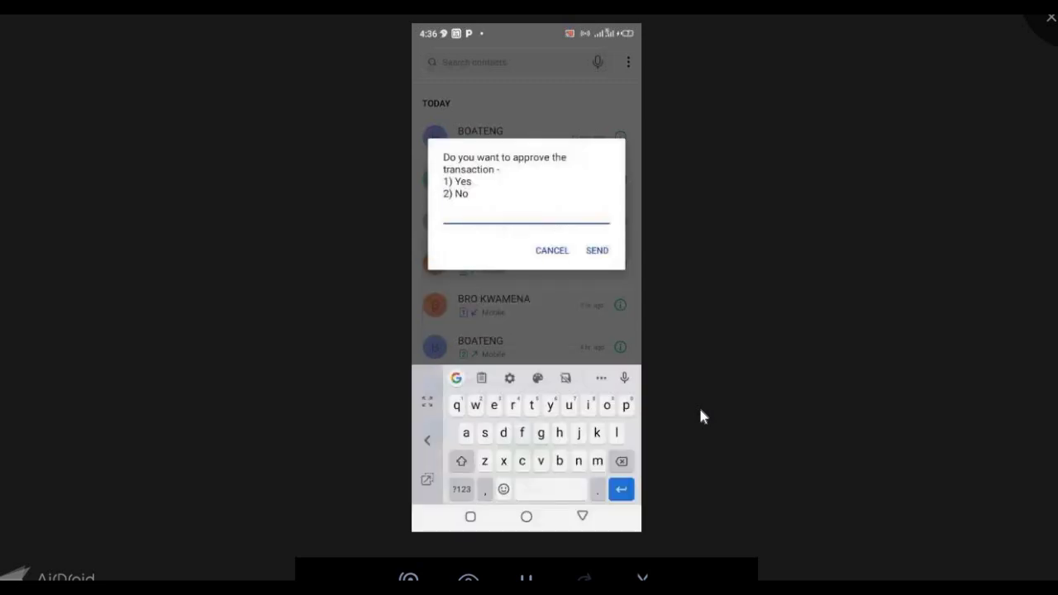
- Approve the transaction with option 1 and dismiss the purchase confirmation popups
type("1")
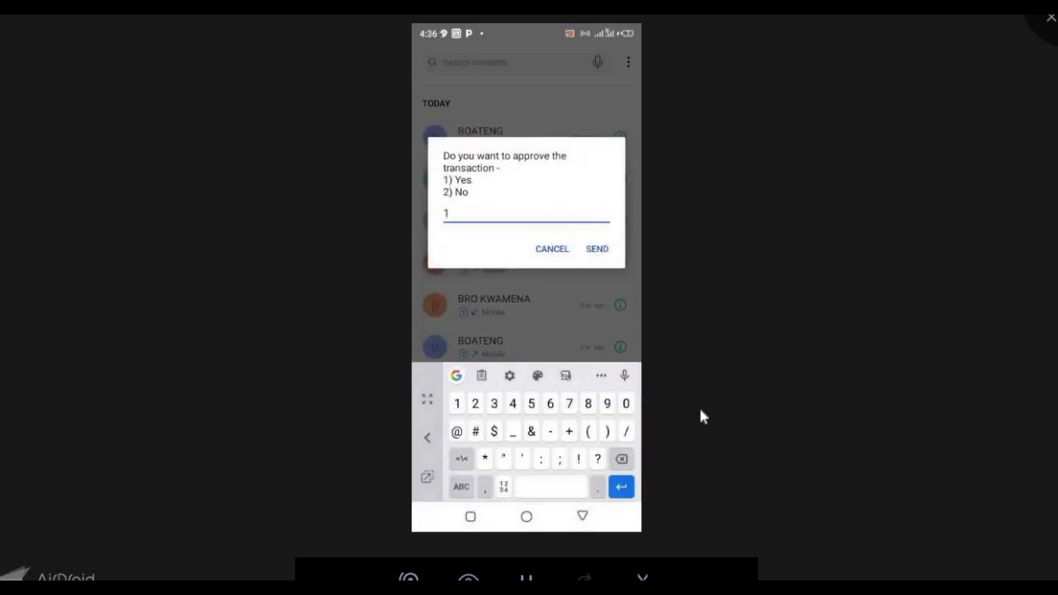
key("Return")
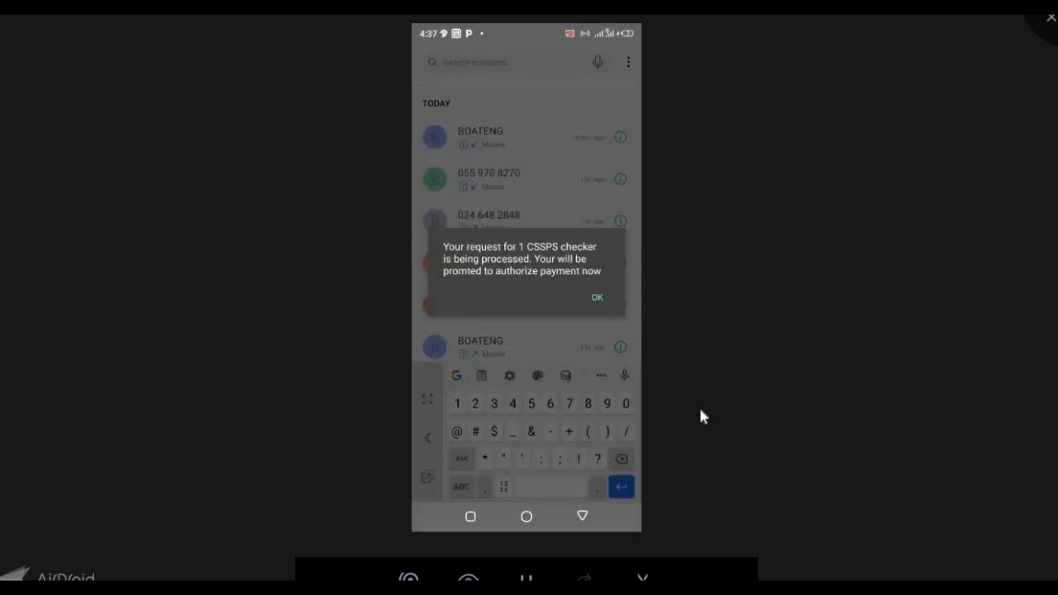
key("Escape")
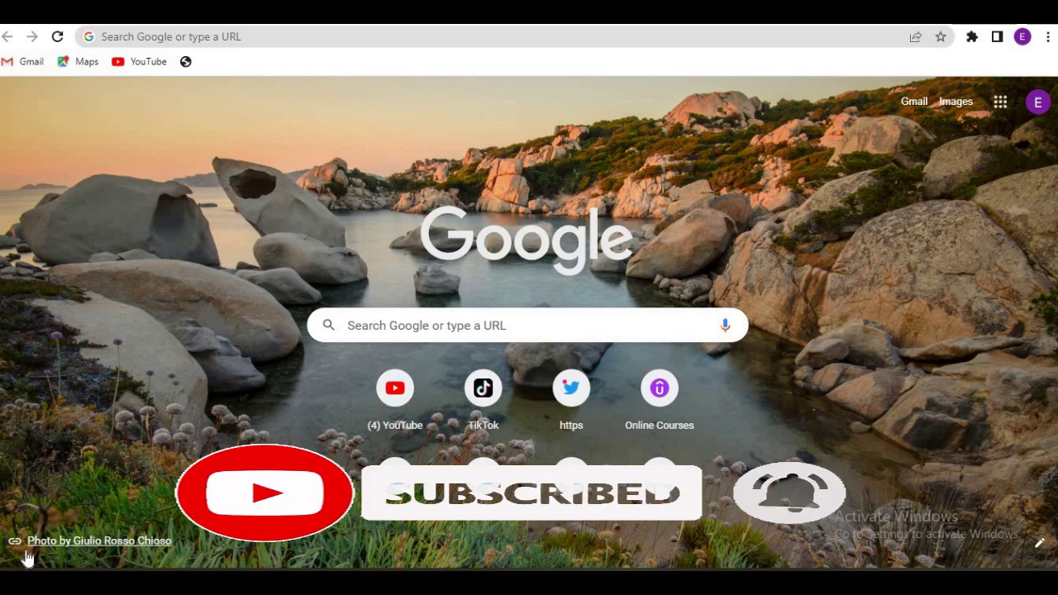
- Go to cssps.gov.gh in Chrome using the address-bar suggestion for 'css'
left_click(254, 39)
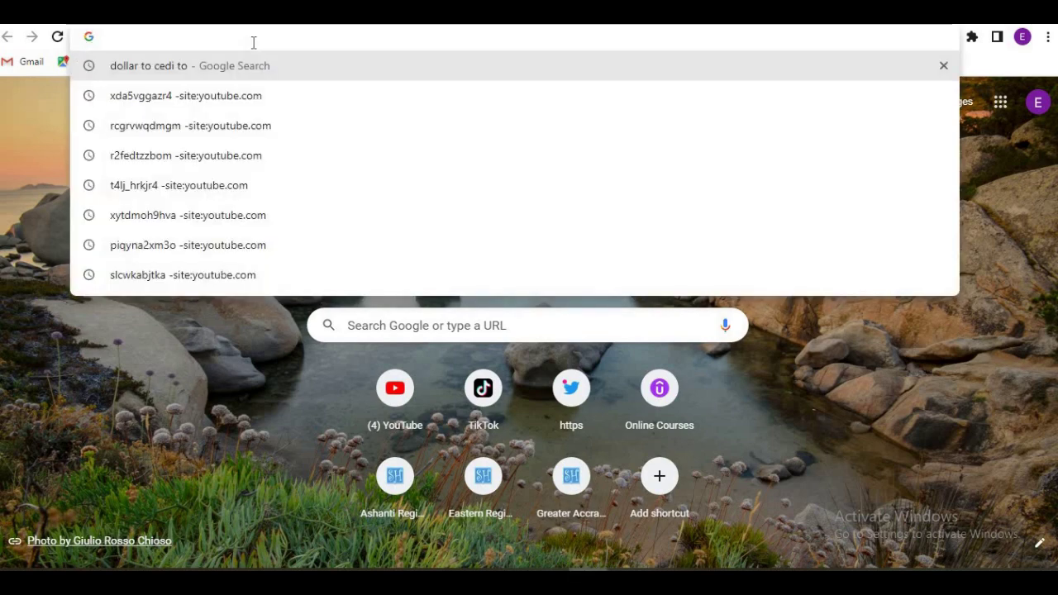
type("css")
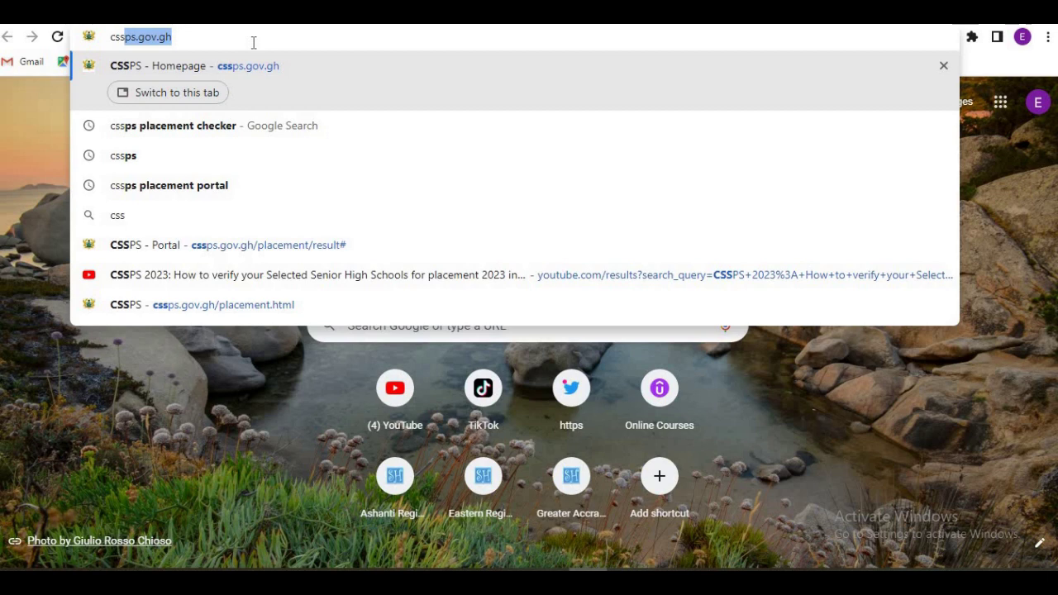
left_click(183, 40)
key("Return")
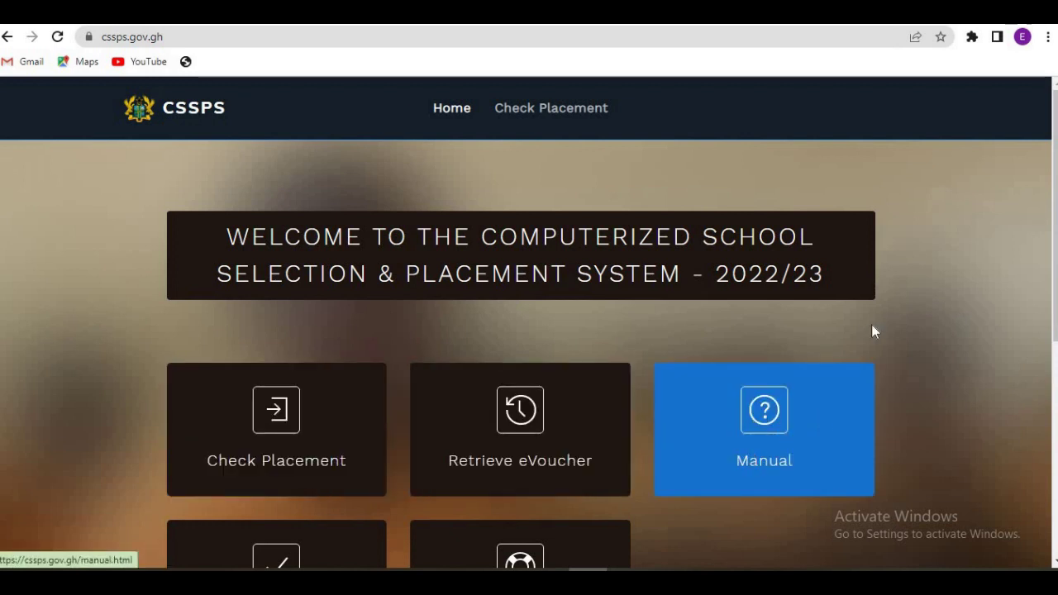
- Open Check Placement and place the cursor in the Index Number field
left_click(335, 450)
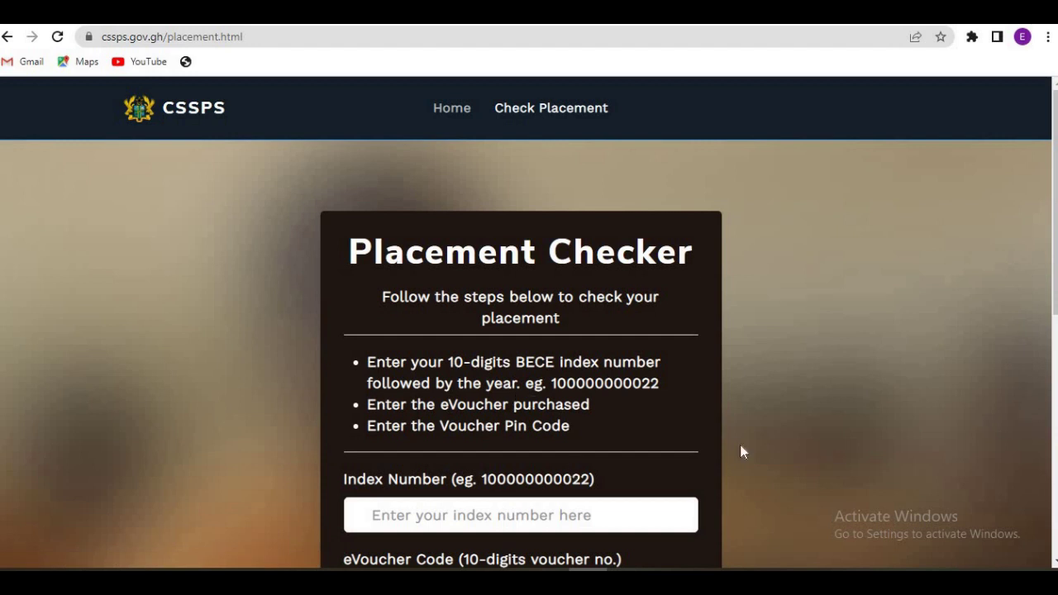
left_click_drag(1055, 203, 1055, 235)
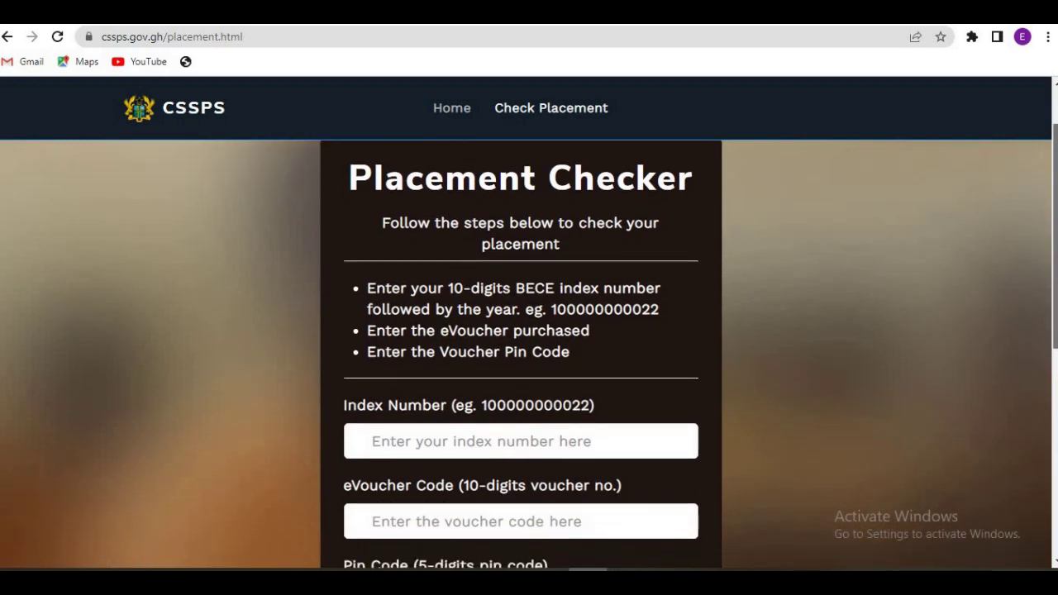
left_click(505, 437)
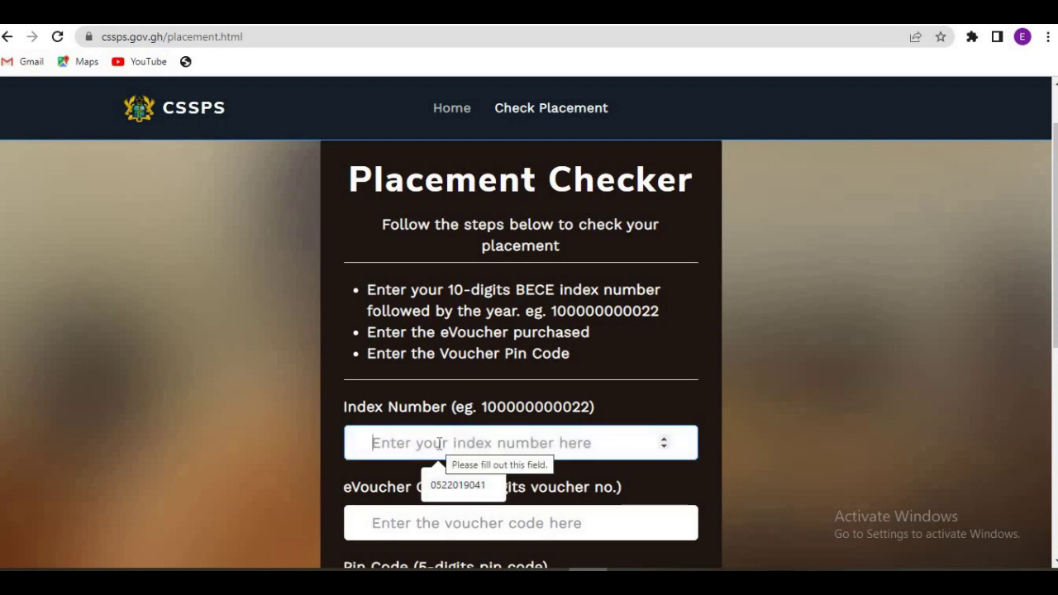
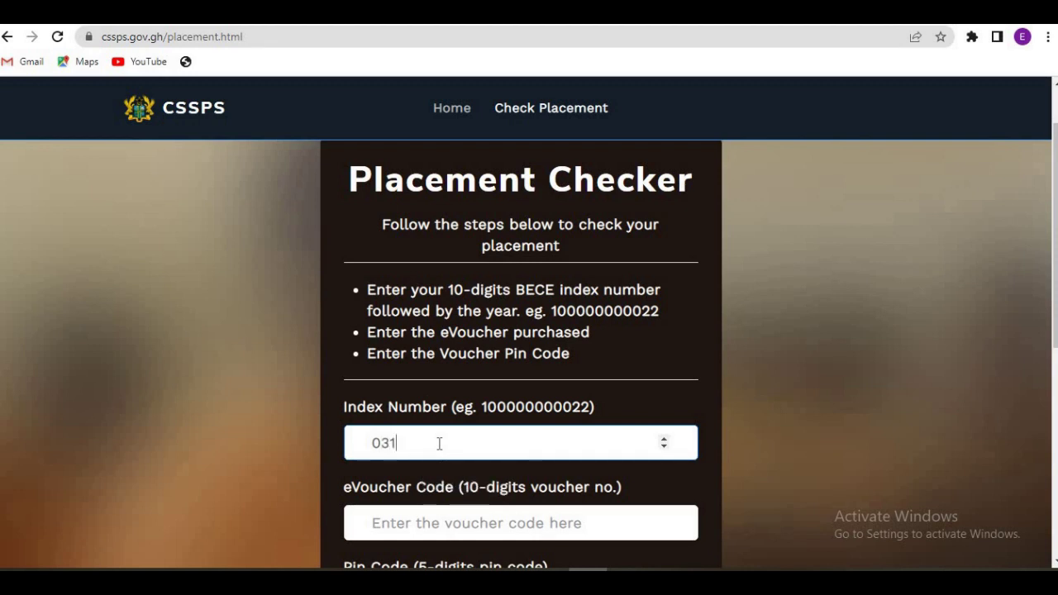
- Enter the student's BECE index number followed by exam year 22, then go to the eVoucher field
type("22")
left_click(456, 506)
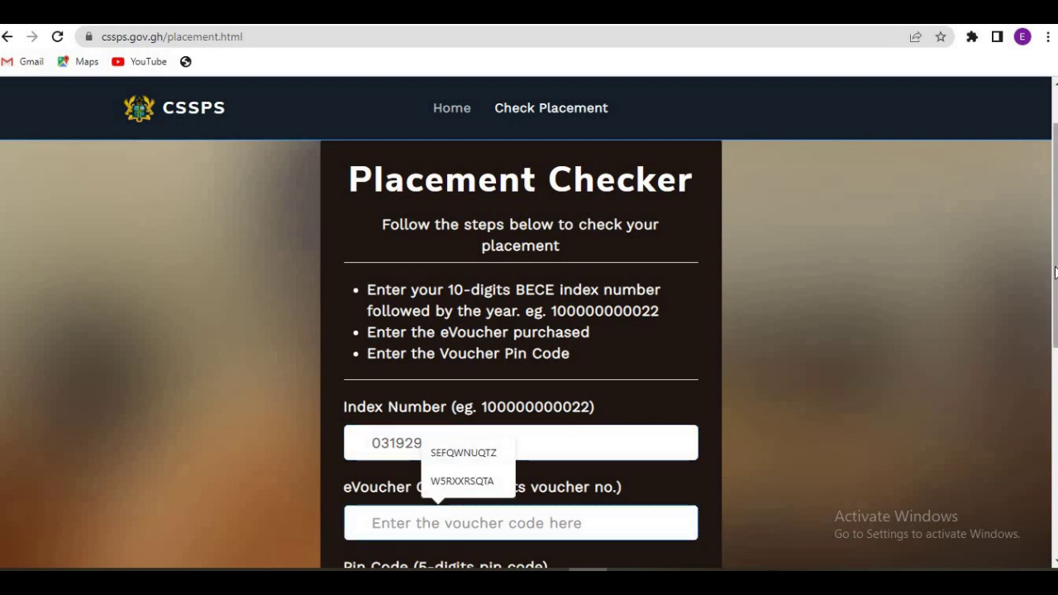
- Fill in the eVoucher code and saved PIN from autofill, then proceed to the placement result
scroll(1054, 273, "down", 2)
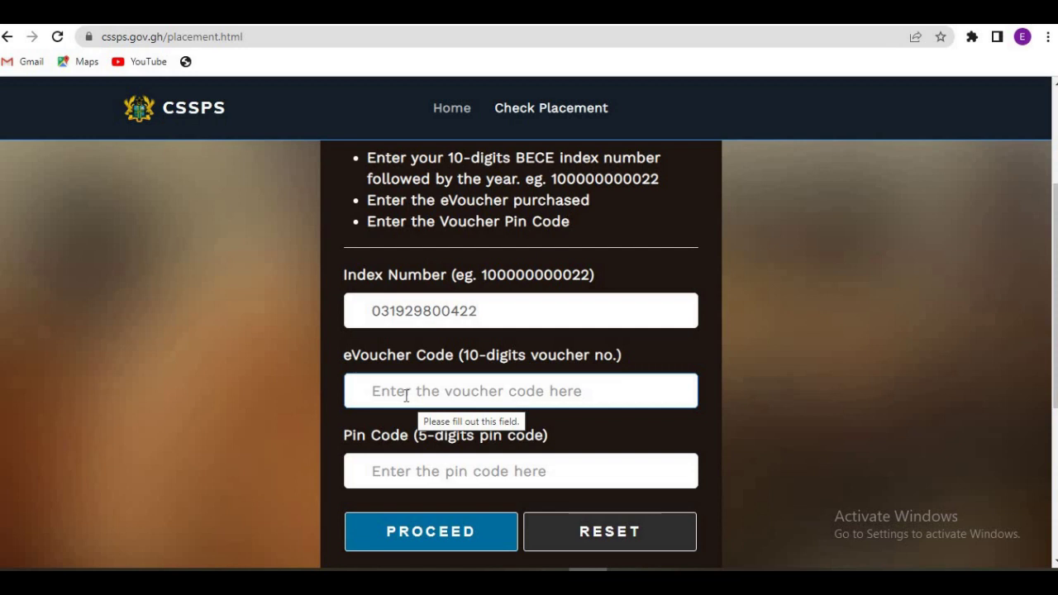
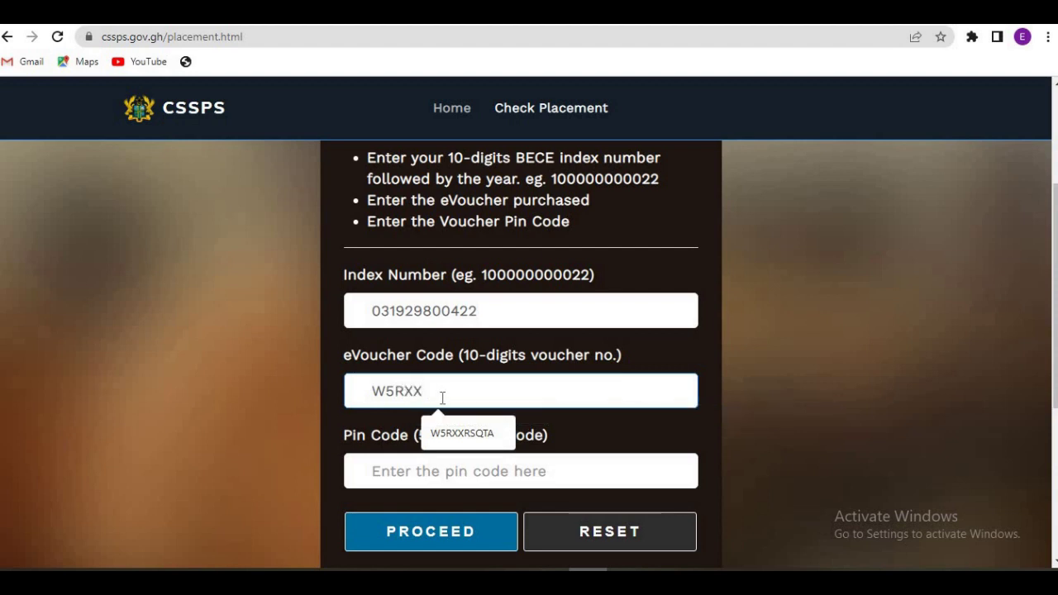
left_click(453, 430)
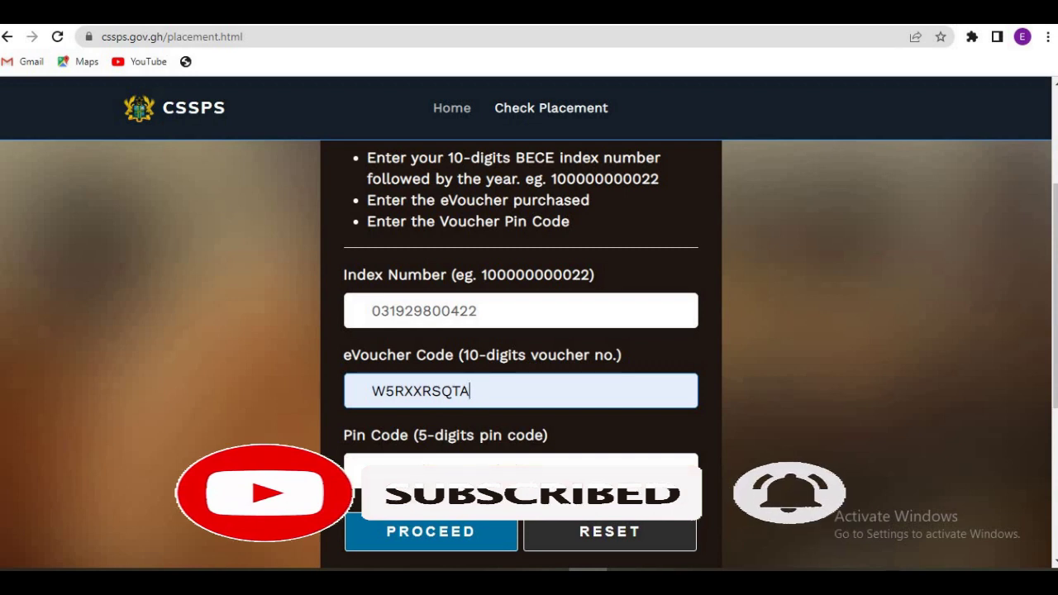
left_click(410, 472)
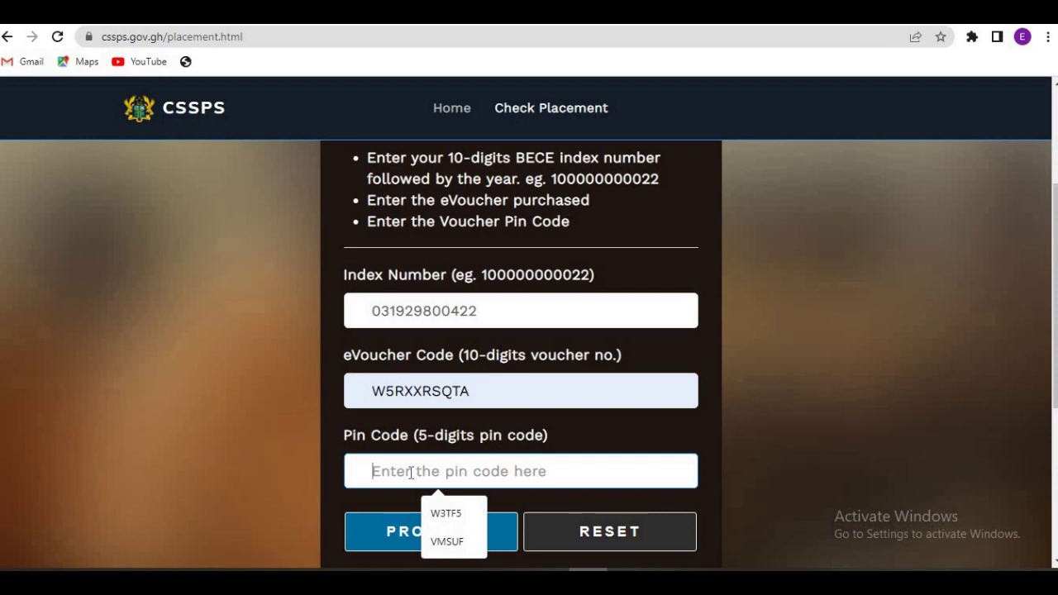
left_click(447, 542)
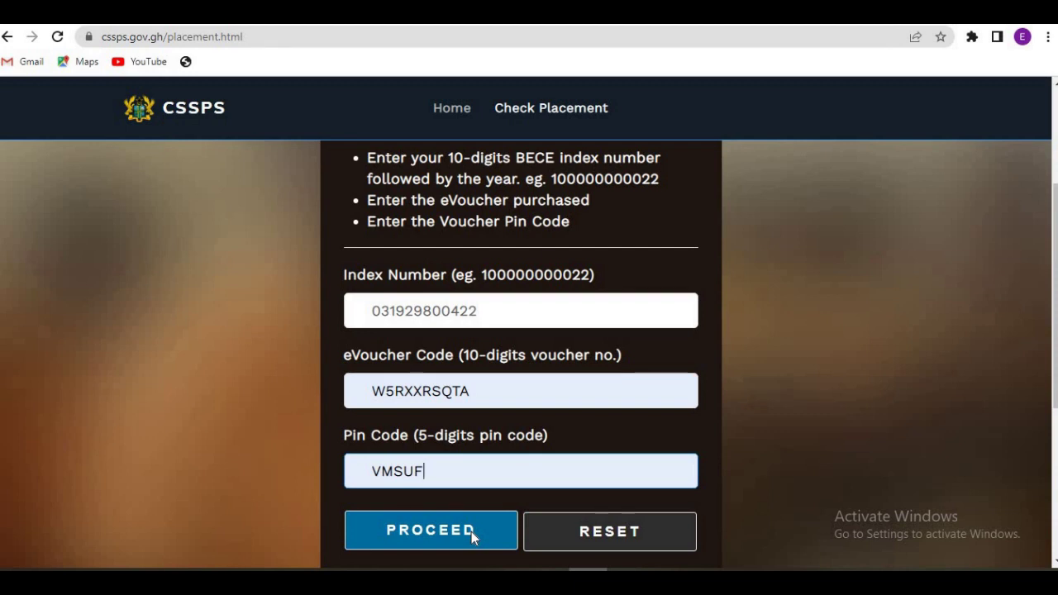
left_click(472, 532)
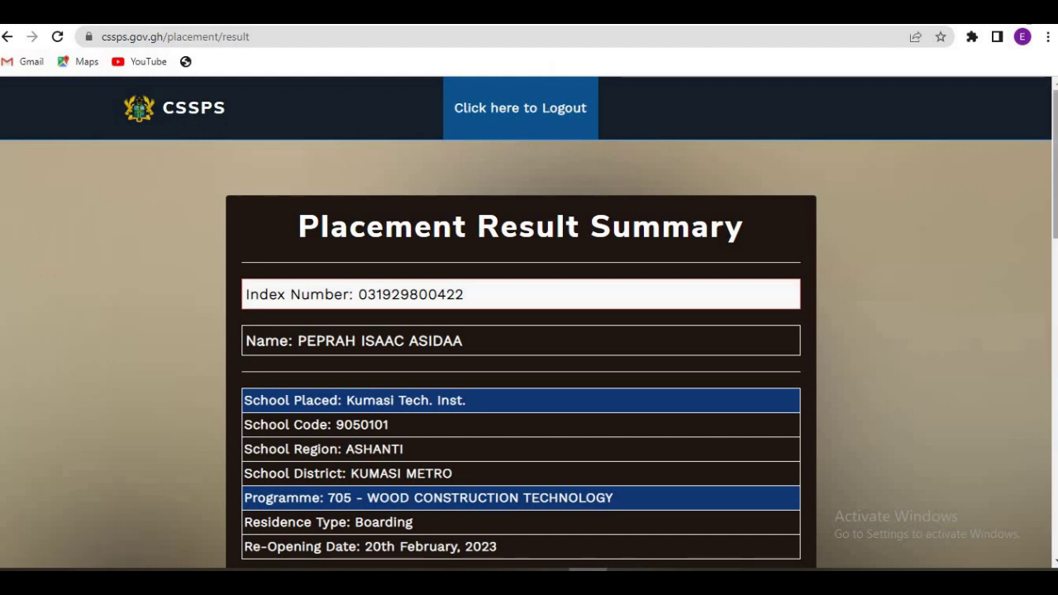
- Scroll down to the Scores section showing Best 6 aggregate 10 and raw score 291
scroll(1055, 166, "down", 1)
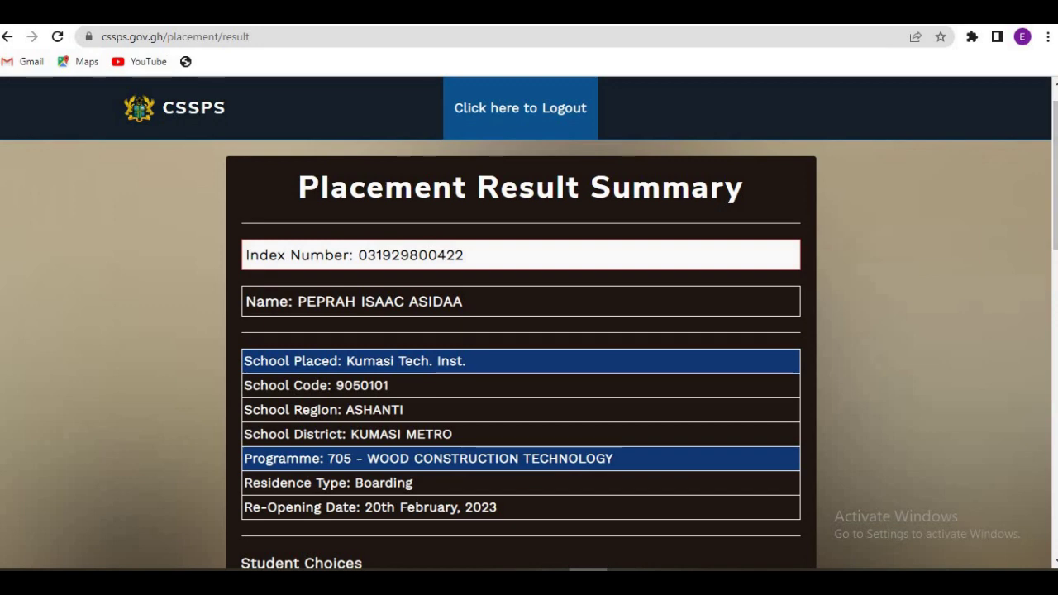
left_click_drag(1055, 223, 1055, 450)
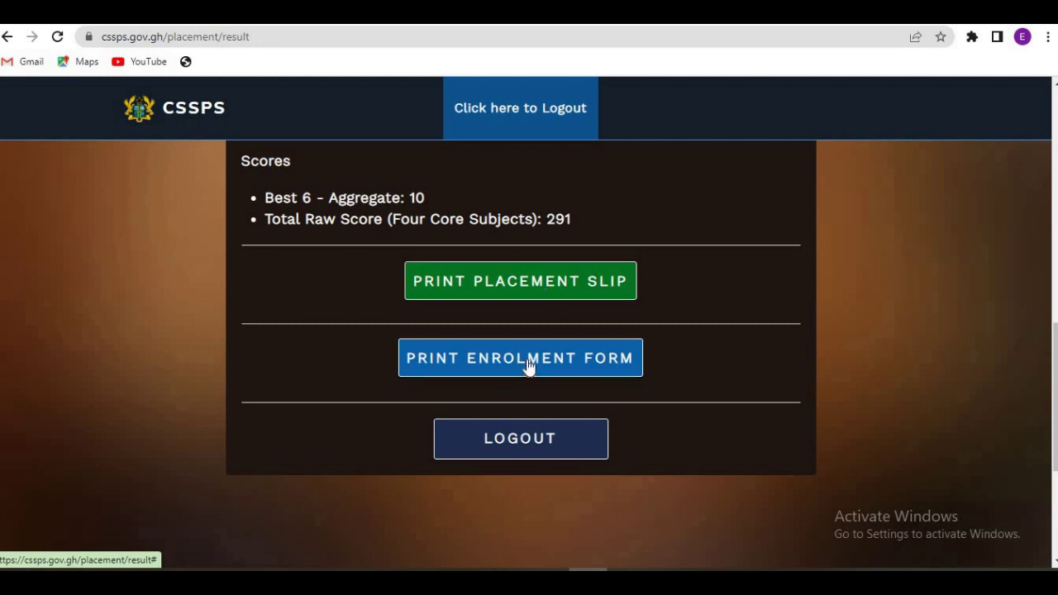
- Print the placement slip to PDF as ENROLL and close the slip window
left_click(536, 294)
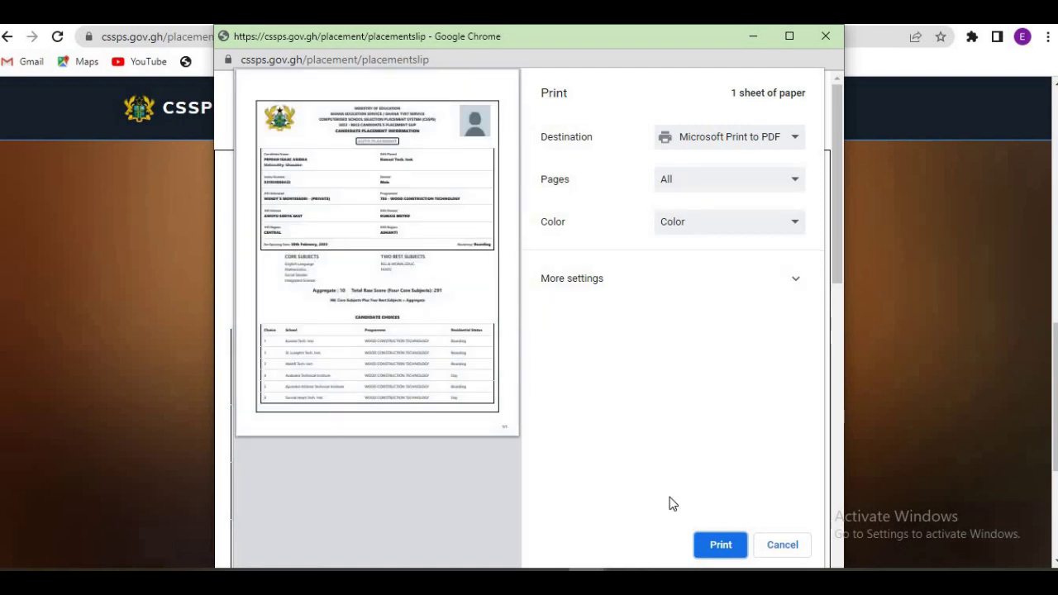
left_click(712, 544)
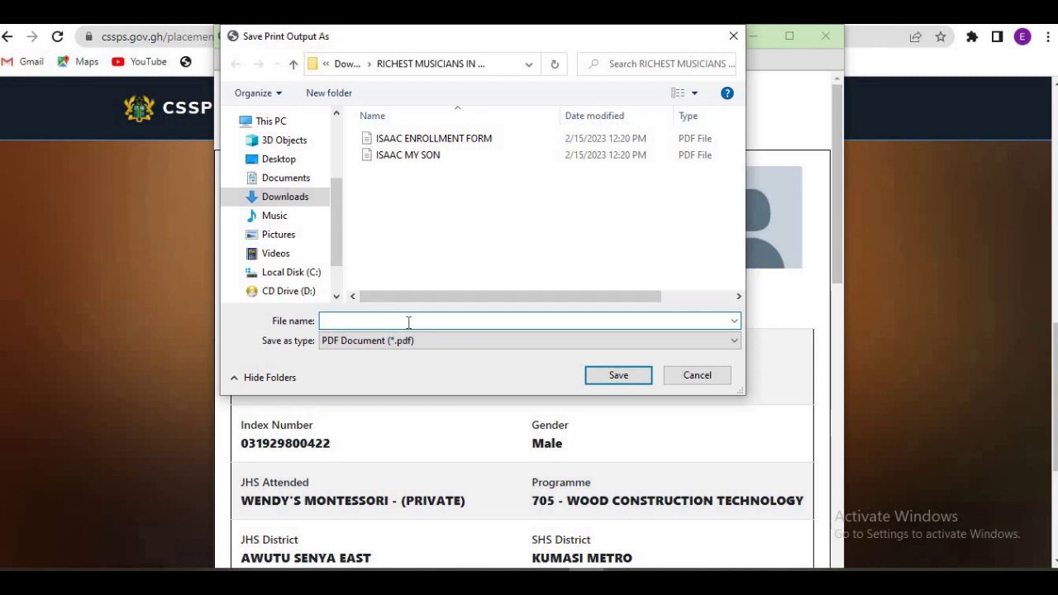
type("E")
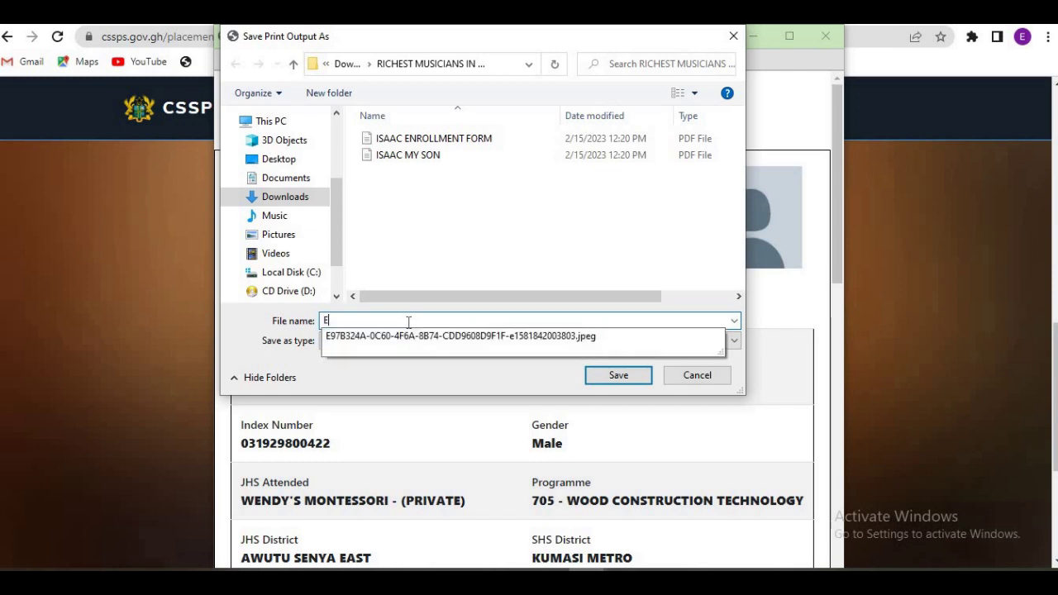
type("N")
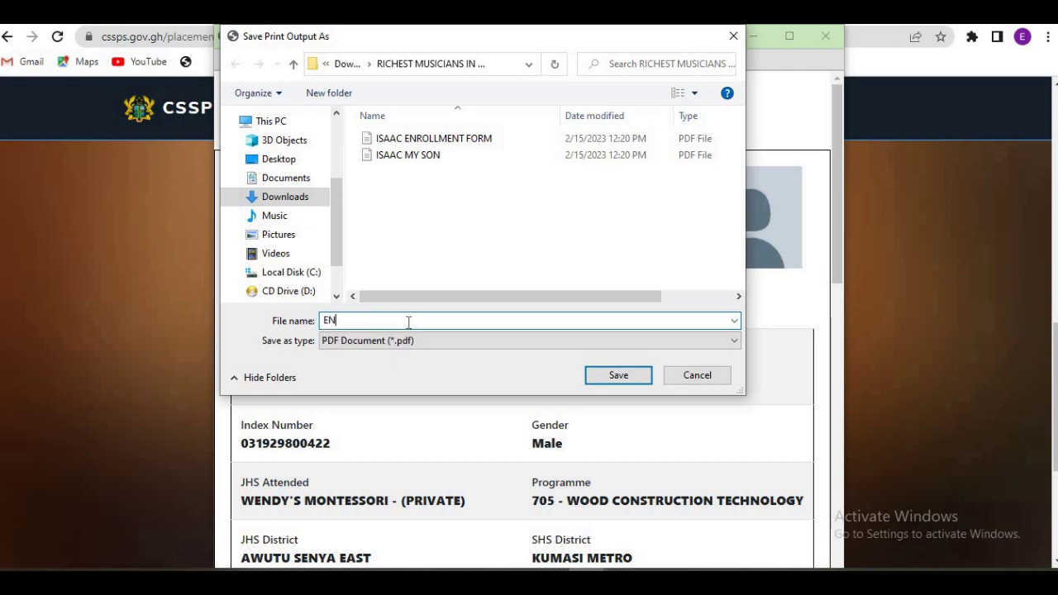
type("ROLL")
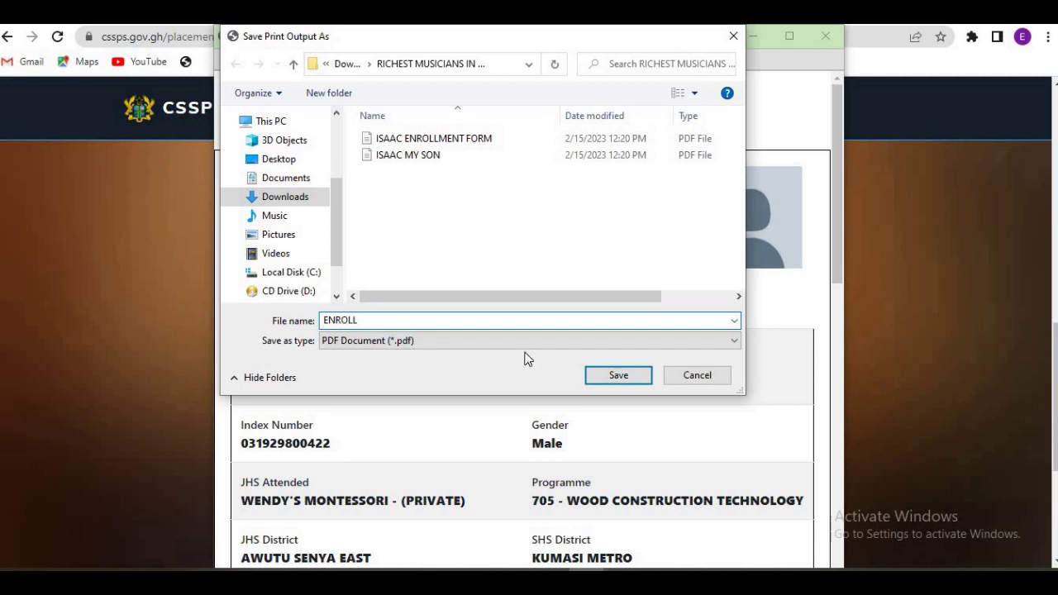
left_click(603, 372)
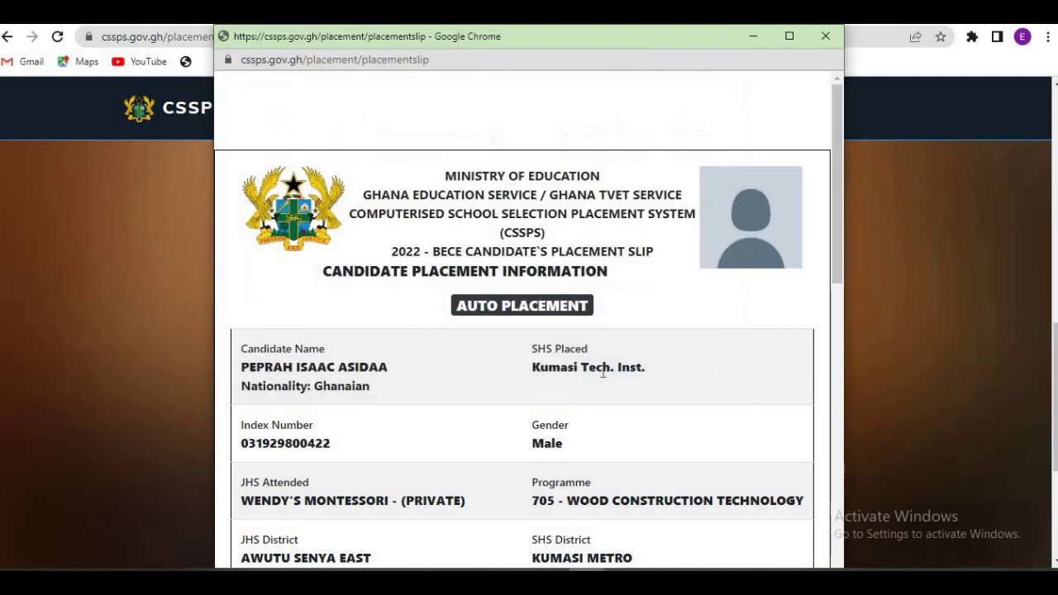
left_click(826, 37)
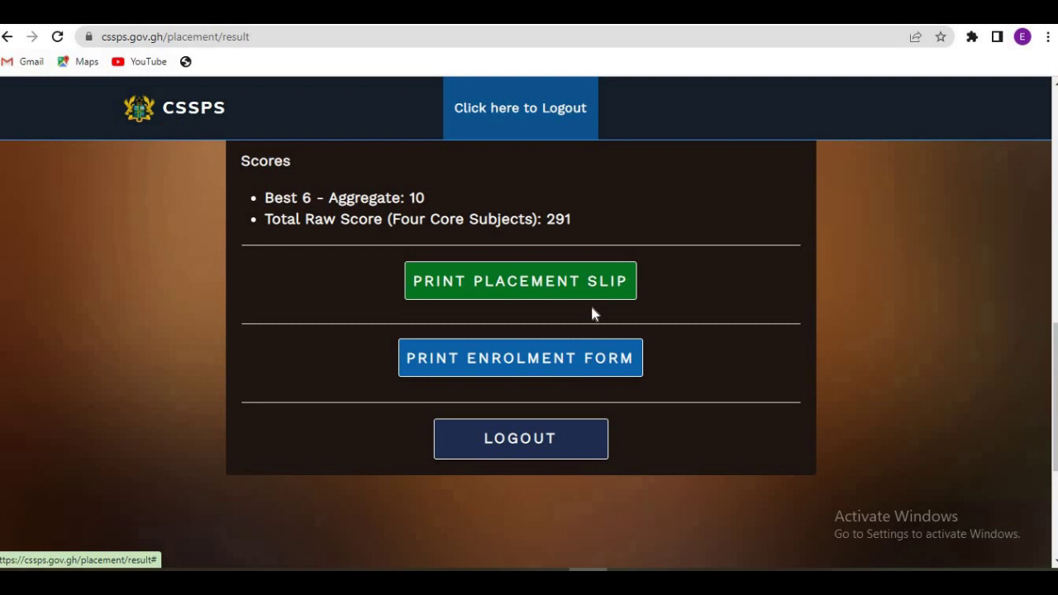
- Print the enrolment form to PDF, overwriting the existing ISAAC ENROLLMENT FORM file, then close its window
left_click(590, 376)
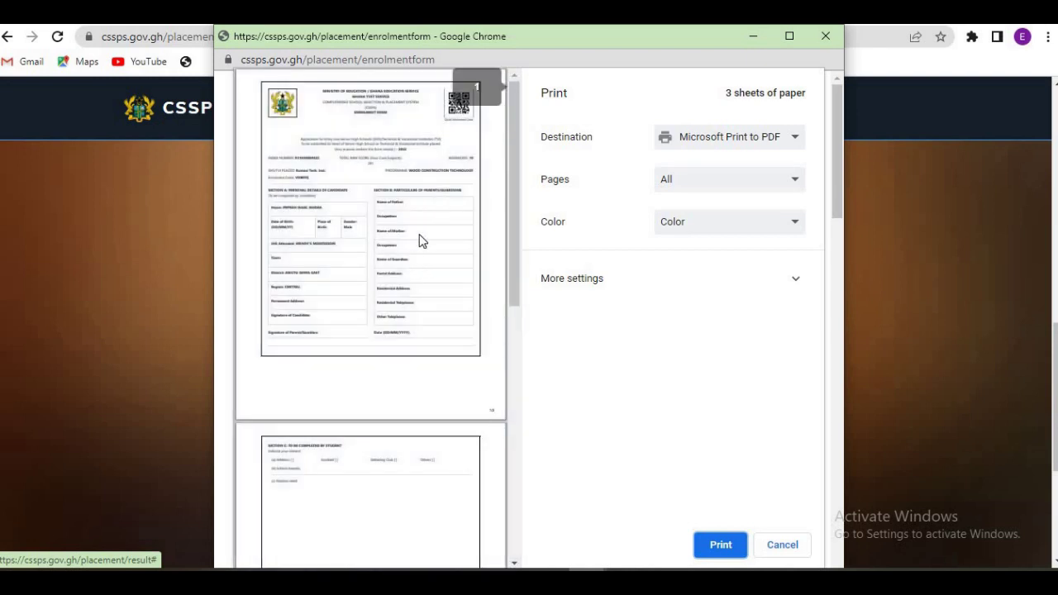
left_click(723, 549)
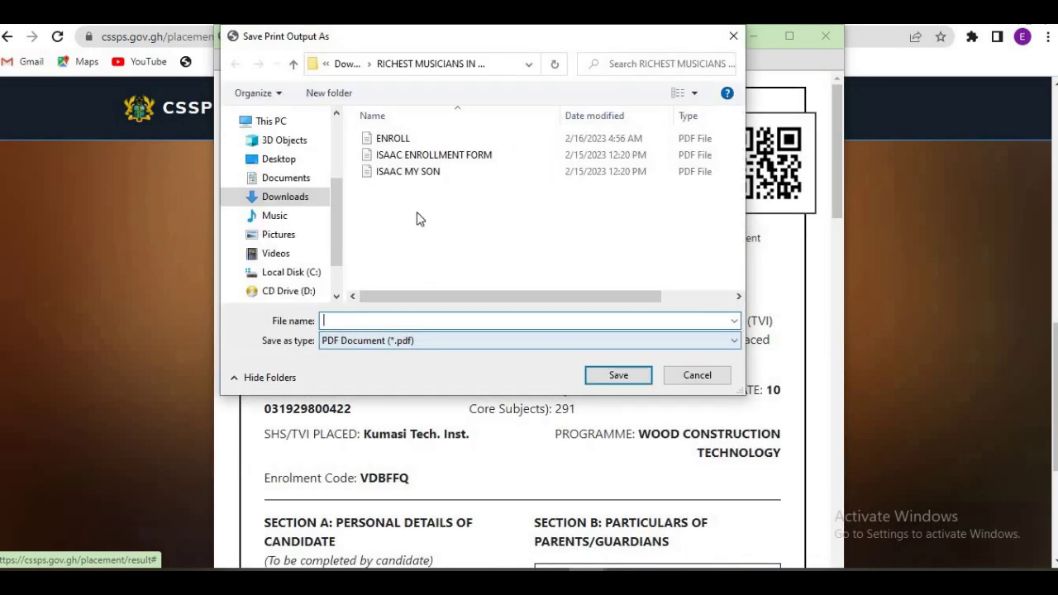
left_click(436, 162)
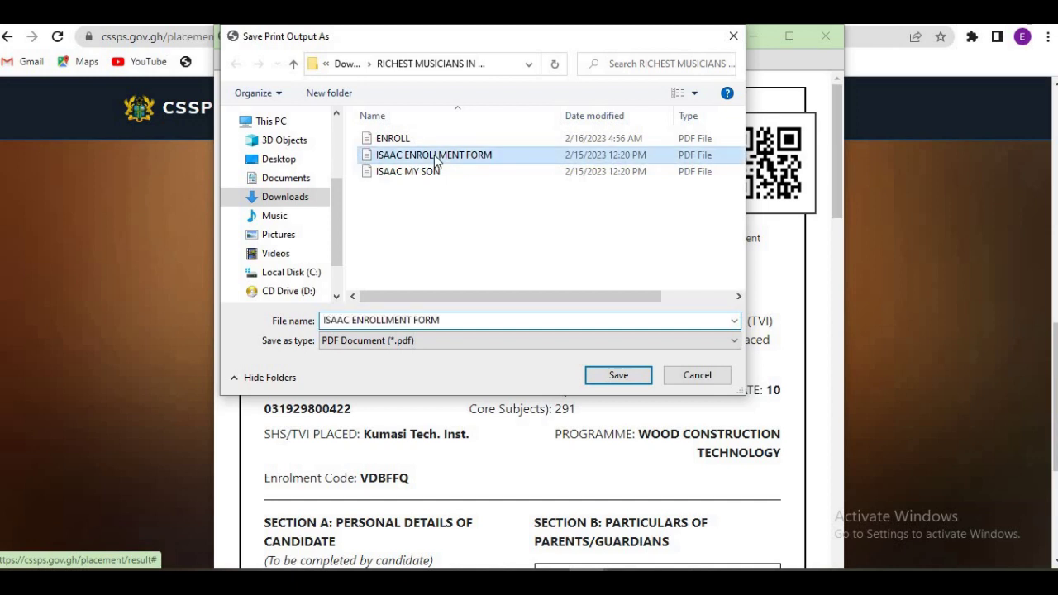
left_click(613, 377)
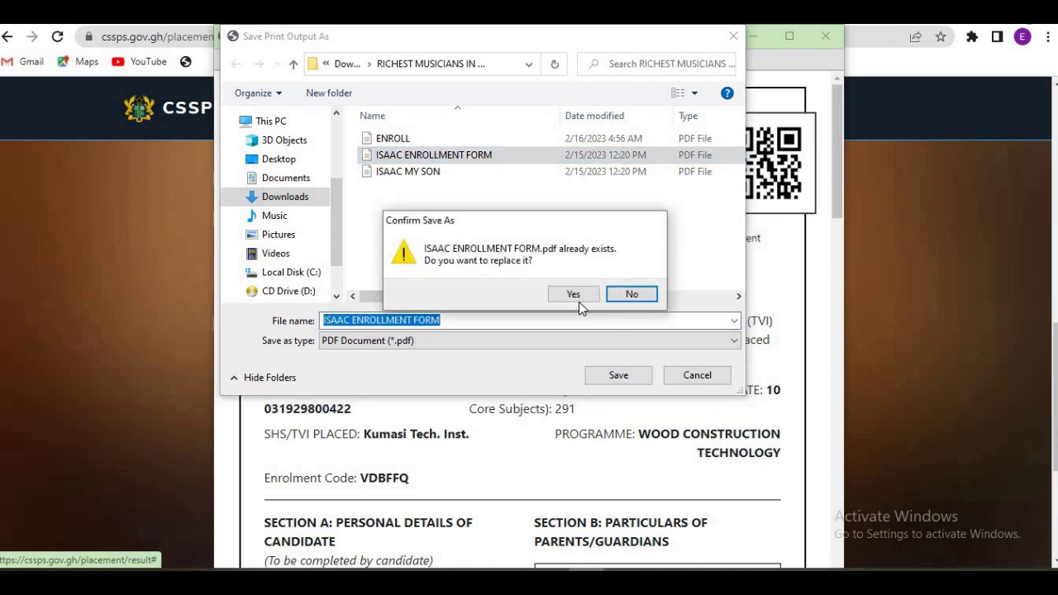
left_click(576, 295)
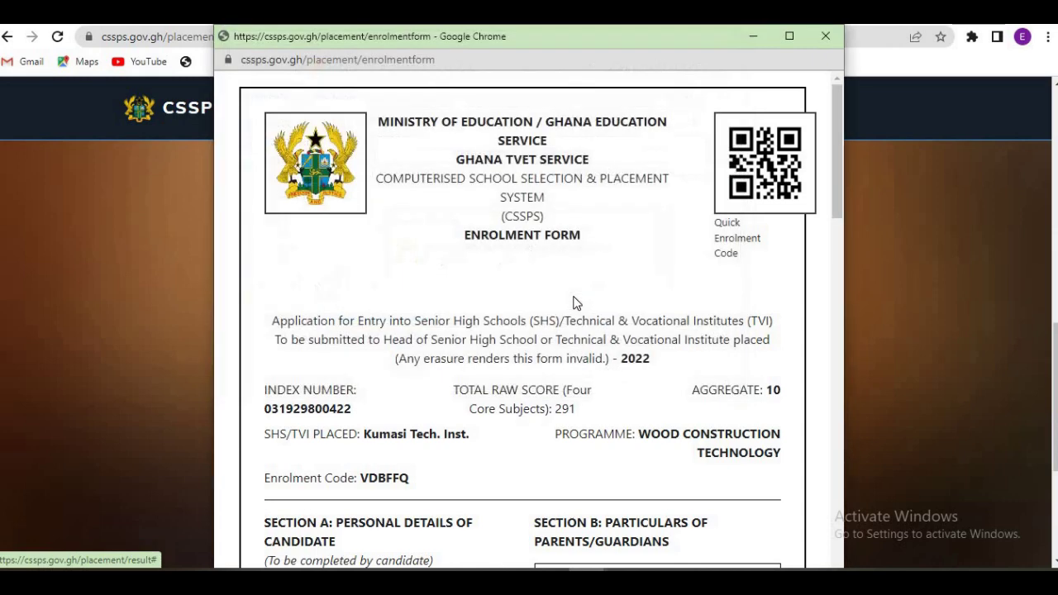
left_click(824, 41)
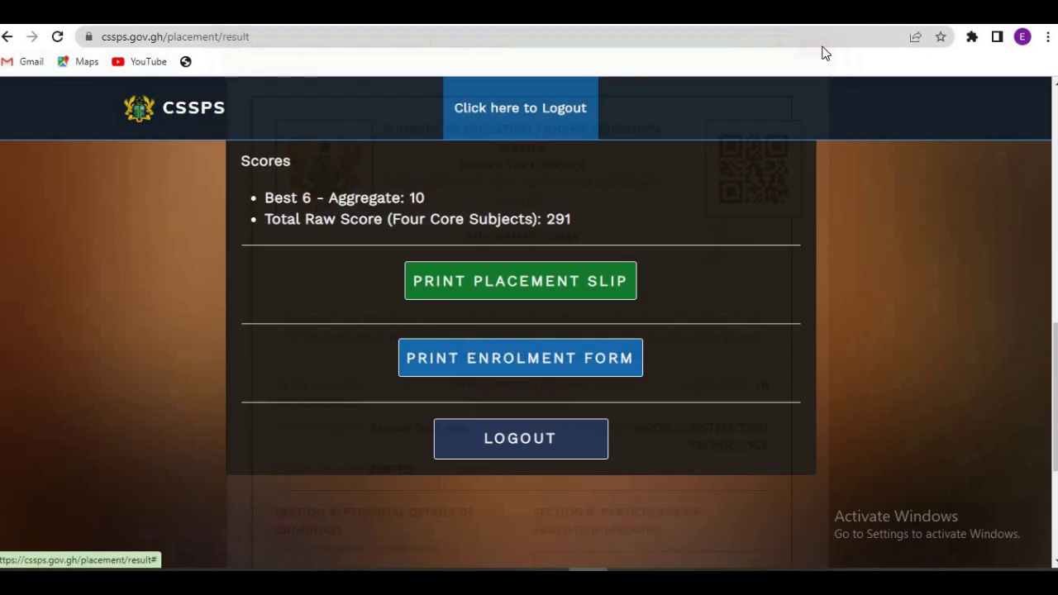
- Log out of the CSSPS placement results and confirm with OK
left_click(559, 134)
left_click(613, 126)
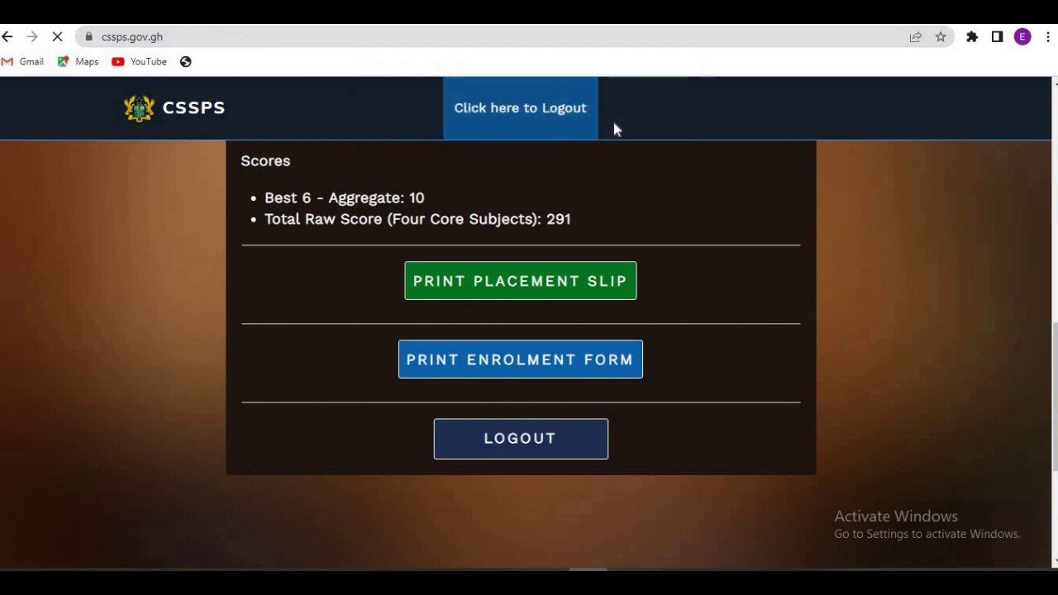